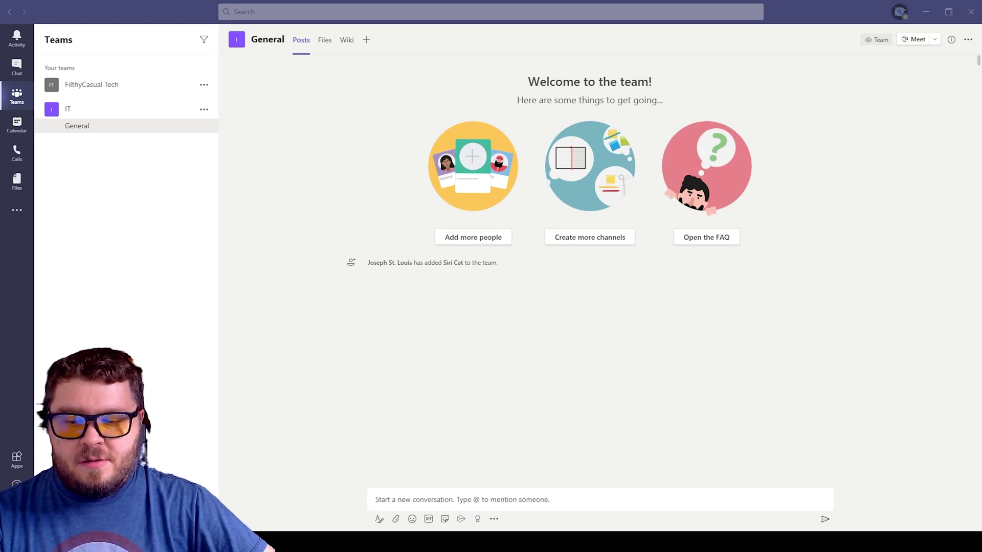
Add the Lists app as a new tab in the IT team's General channel.
{"action": "left_click", "coordinate": [367, 41]}
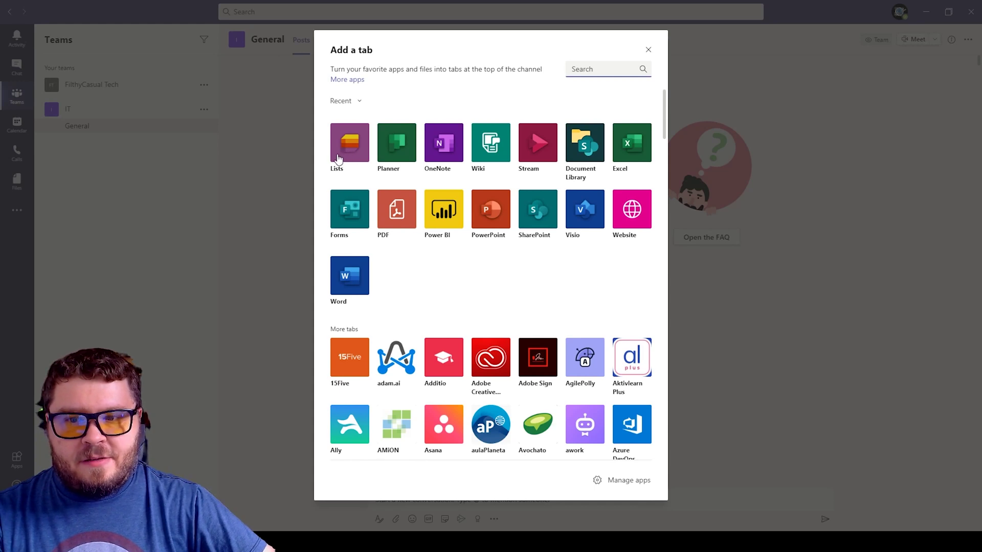
{"action": "left_click", "coordinate": [593, 69]}
{"action": "type", "text": "lists"}
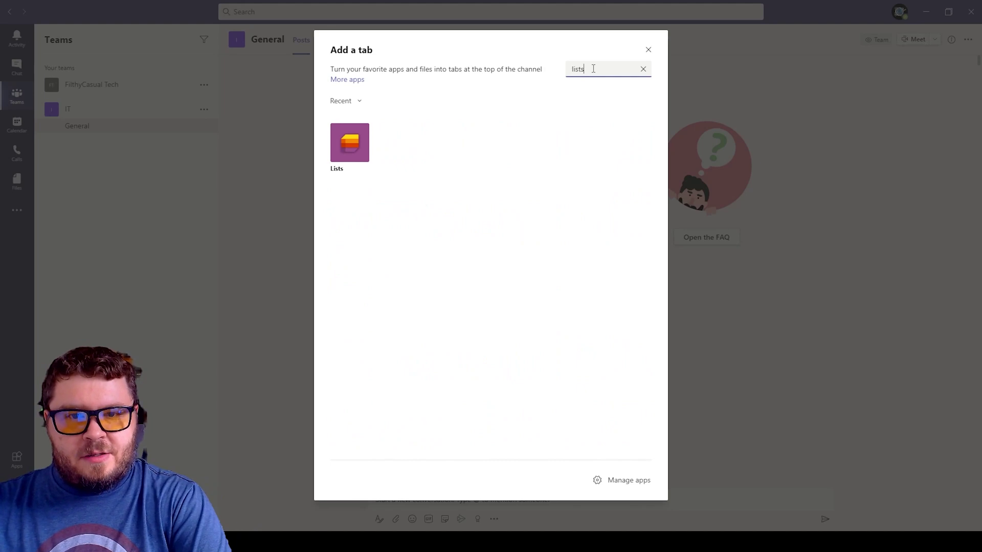
{"action": "key", "text": "BackSpace"}
{"action": "key", "text": "BackSpace"}
{"action": "key", "text": "BackSpace"}
{"action": "key", "text": "BackSpace"}
{"action": "key", "text": "BackSpace"}
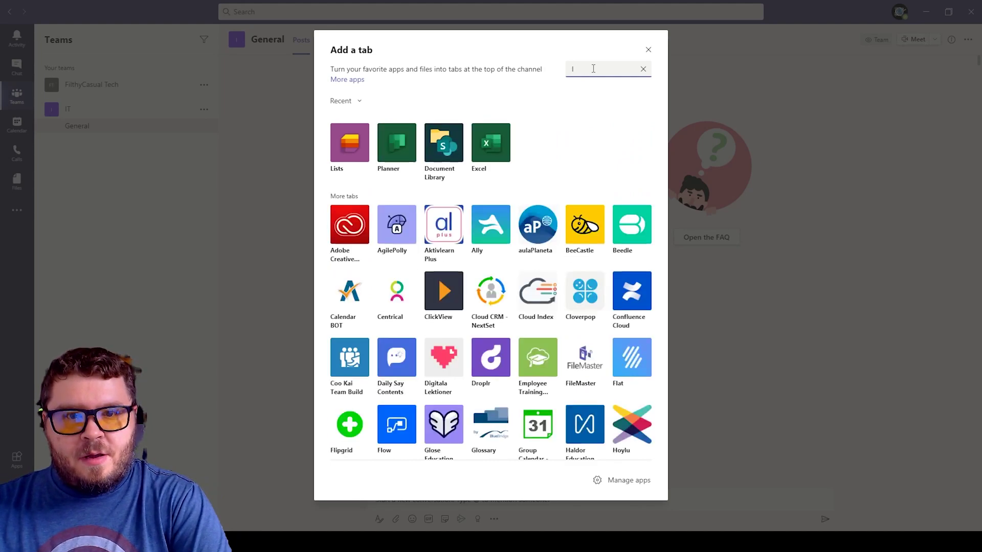
{"action": "left_click", "coordinate": [349, 154]}
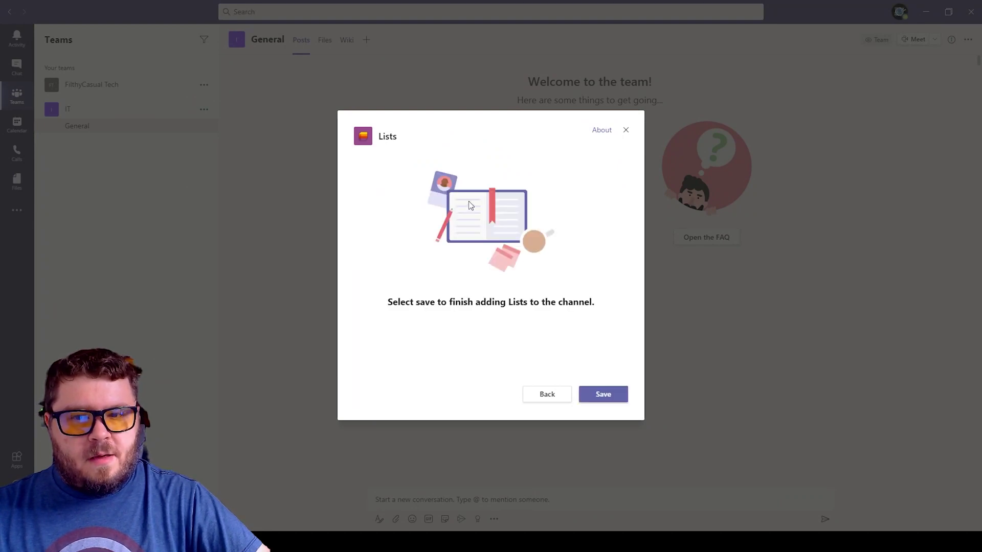
{"action": "left_click", "coordinate": [609, 396]}
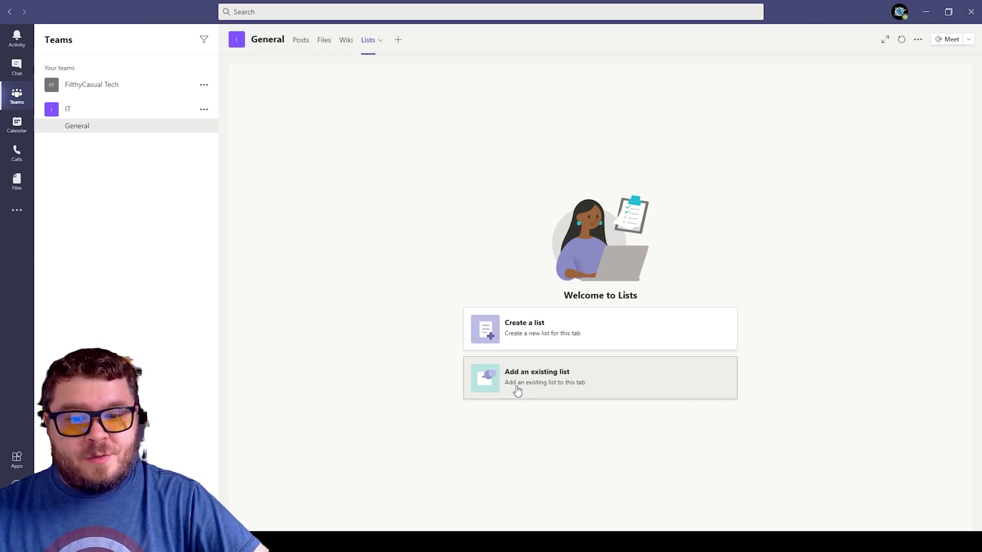
Start a new list from the Asset manager template after previewing its columns and the other available templates.
{"action": "left_click", "coordinate": [531, 338]}
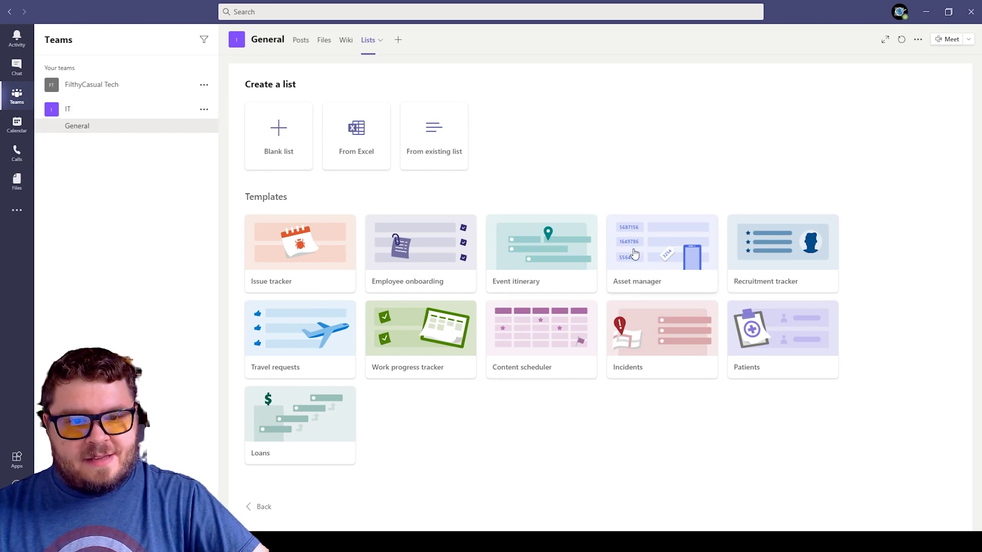
{"action": "left_click", "coordinate": [654, 253]}
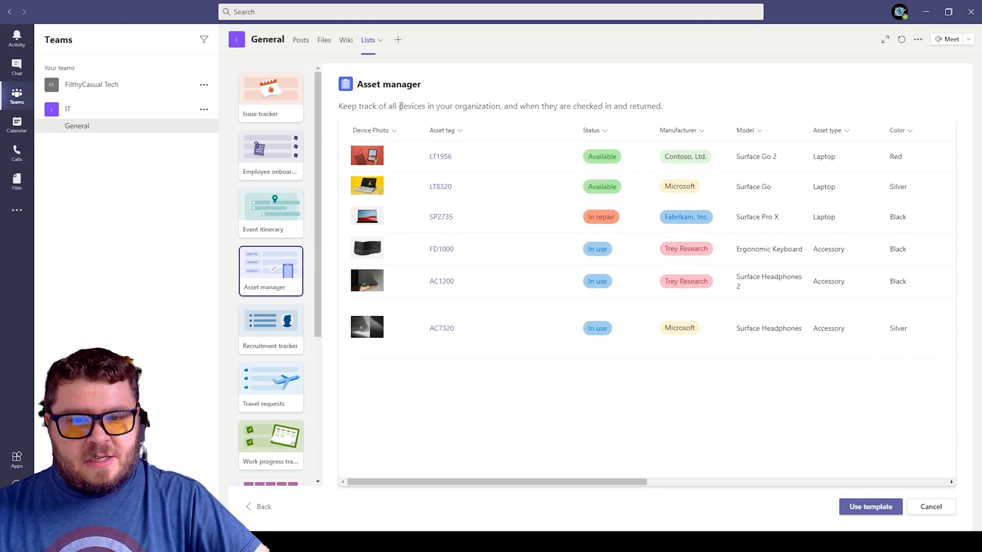
{"action": "left_click_drag", "start_coordinate": [572, 483], "coordinate": [515, 467]}
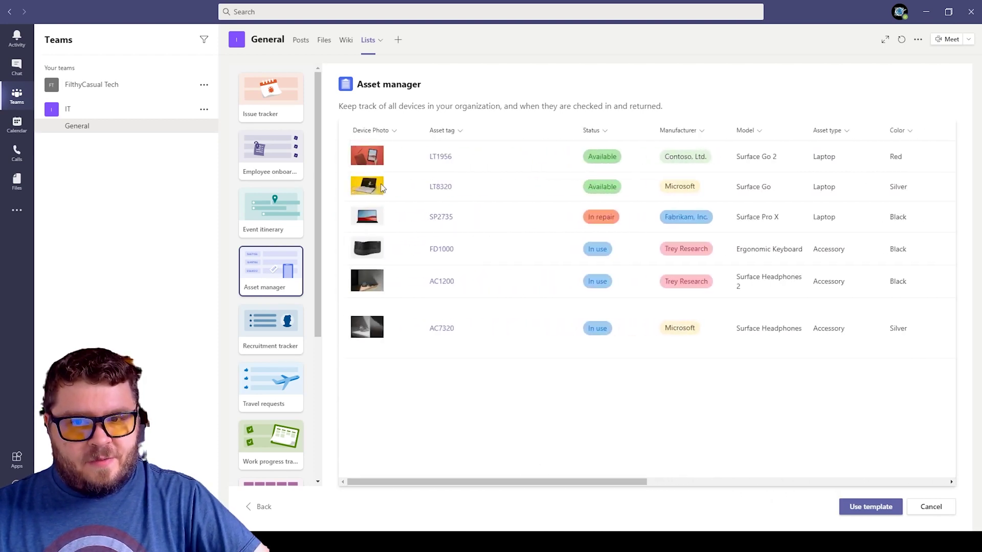
{"action": "left_click_drag", "start_coordinate": [611, 481], "coordinate": [553, 467]}
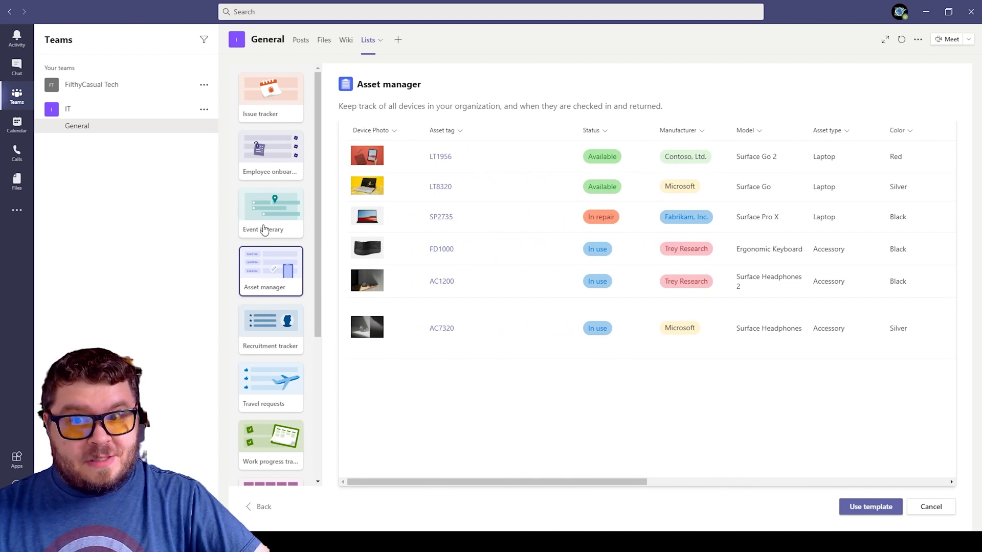
{"action": "scroll", "coordinate": [253, 406], "scroll_direction": "down", "scroll_amount": 5}
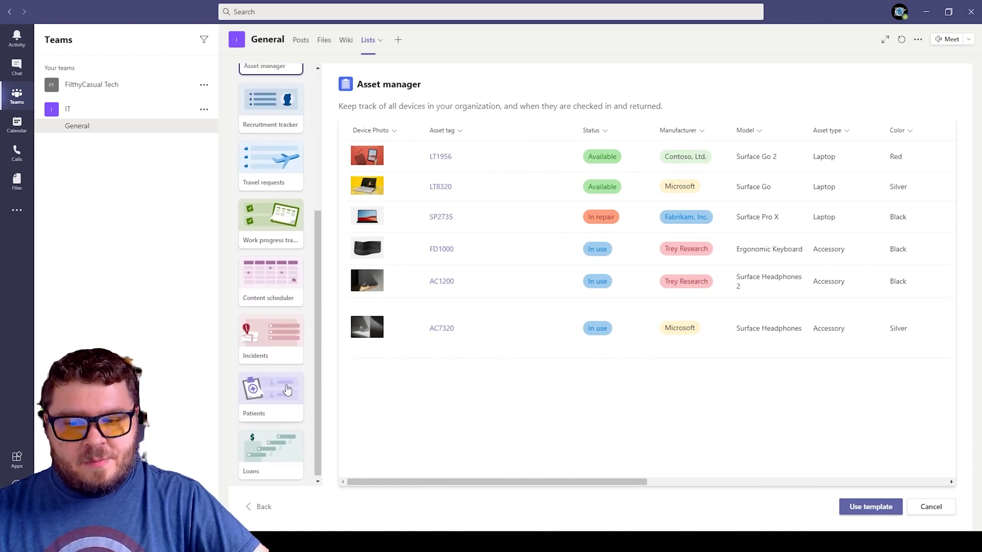
{"action": "scroll", "coordinate": [250, 379], "scroll_direction": "up", "scroll_amount": 5}
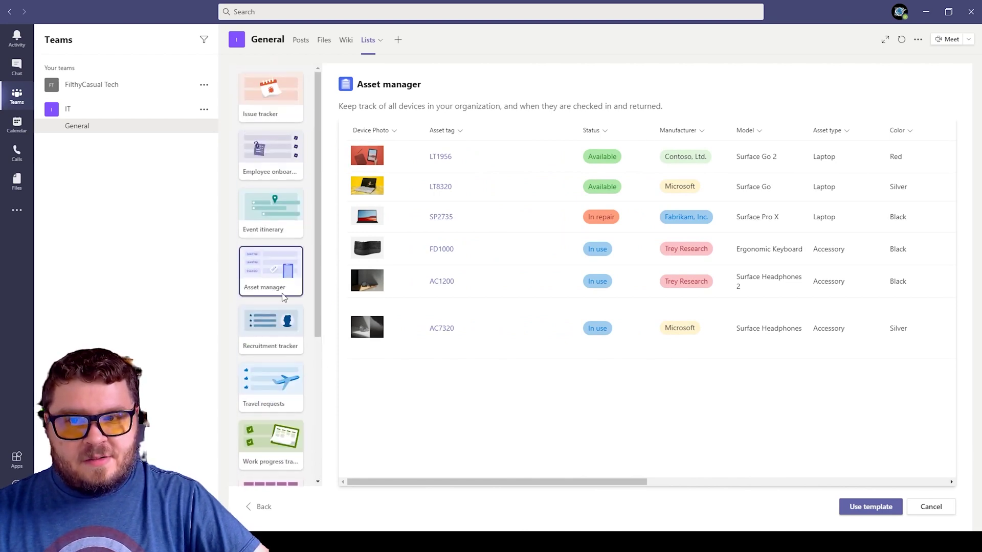
{"action": "left_click", "coordinate": [872, 507]}
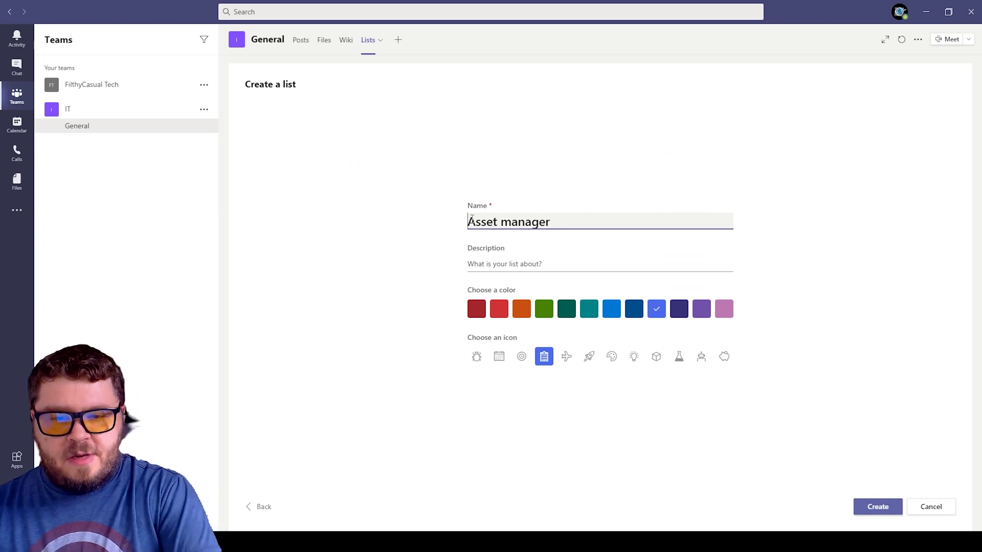
Name the list "IT Asset manager", keep the default color and icon, and create it.
{"action": "type", "text": "IT"}
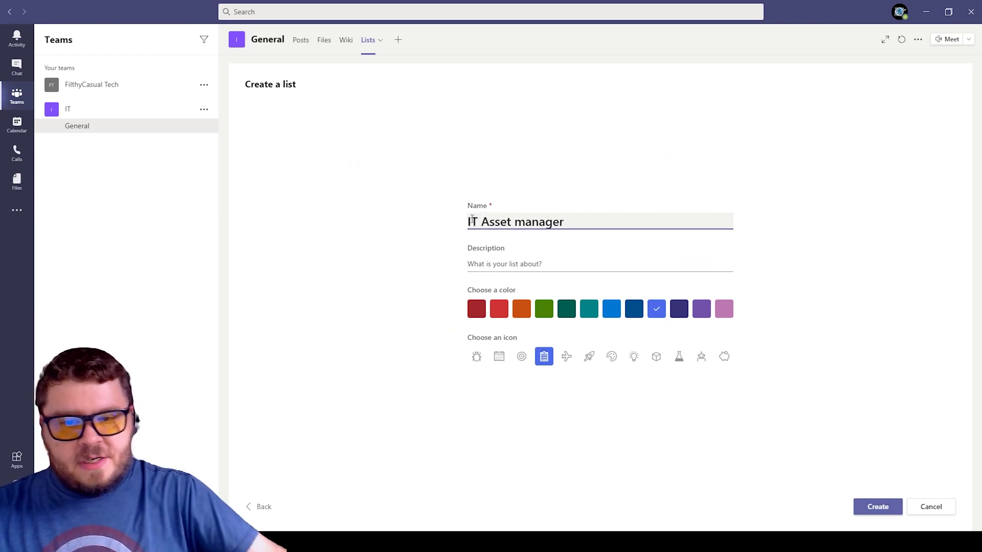
{"action": "left_click", "coordinate": [500, 264]}
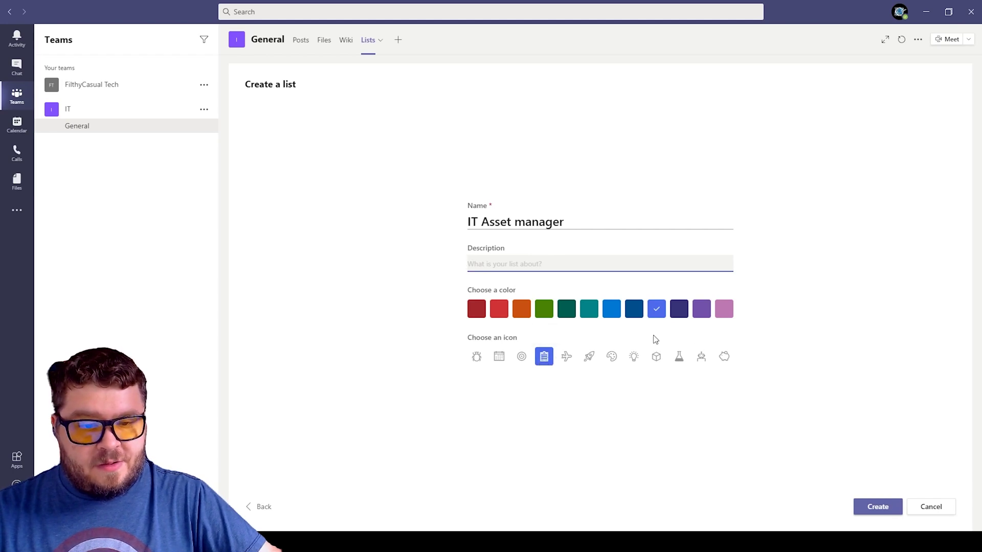
{"action": "left_click", "coordinate": [887, 514]}
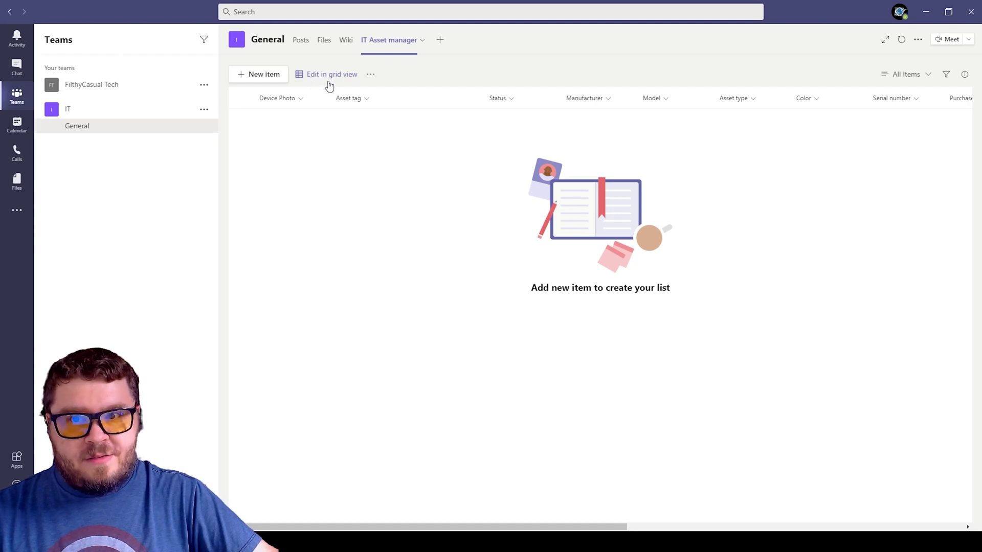
Check the list's export options, then switch to the Purchase information view and look at its option for adding a column.
{"action": "left_click", "coordinate": [371, 76]}
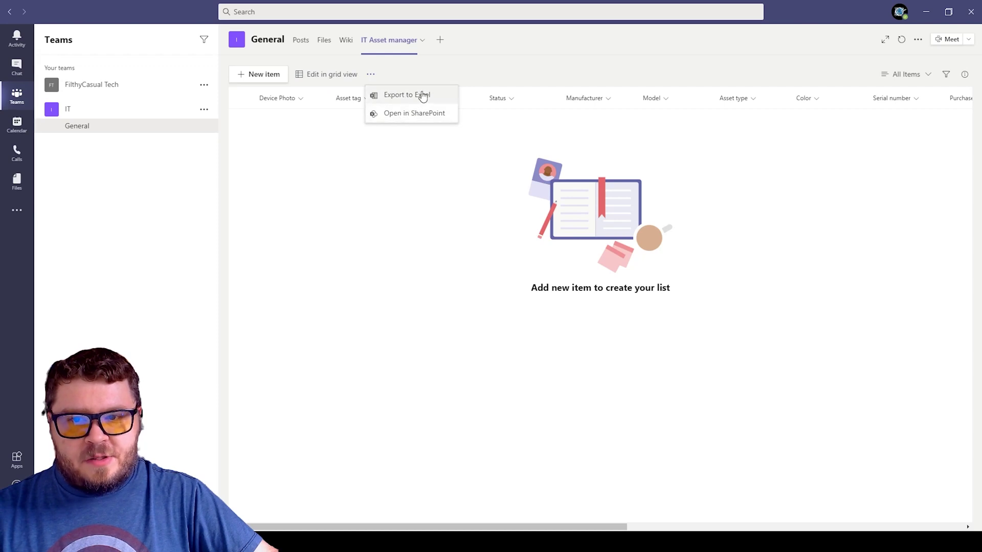
{"action": "left_click", "coordinate": [465, 68]}
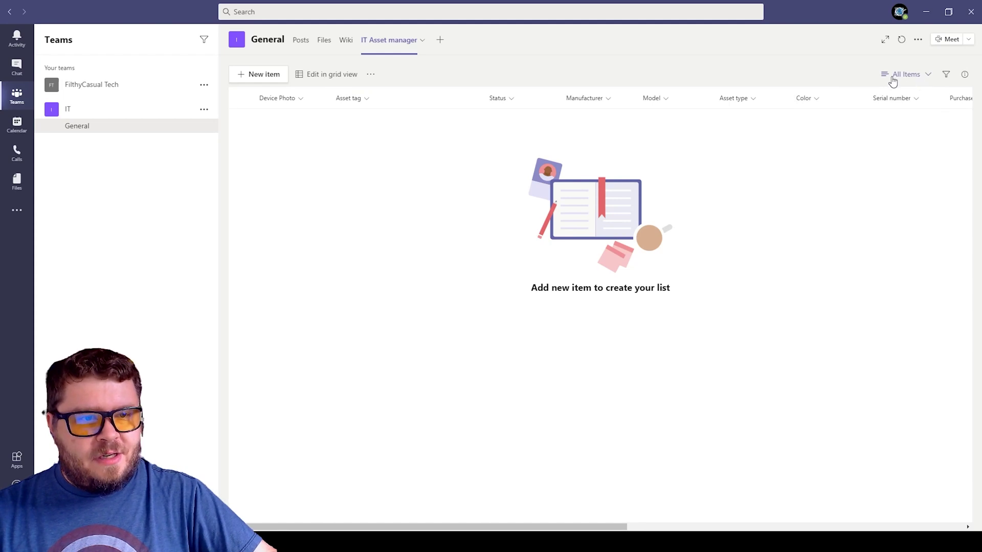
{"action": "left_click", "coordinate": [922, 76]}
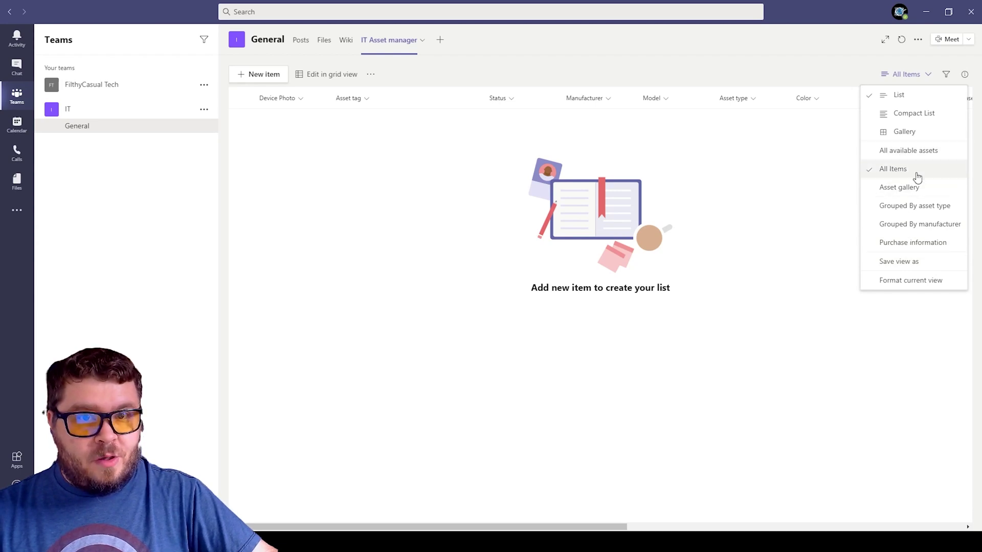
{"action": "left_click", "coordinate": [898, 247]}
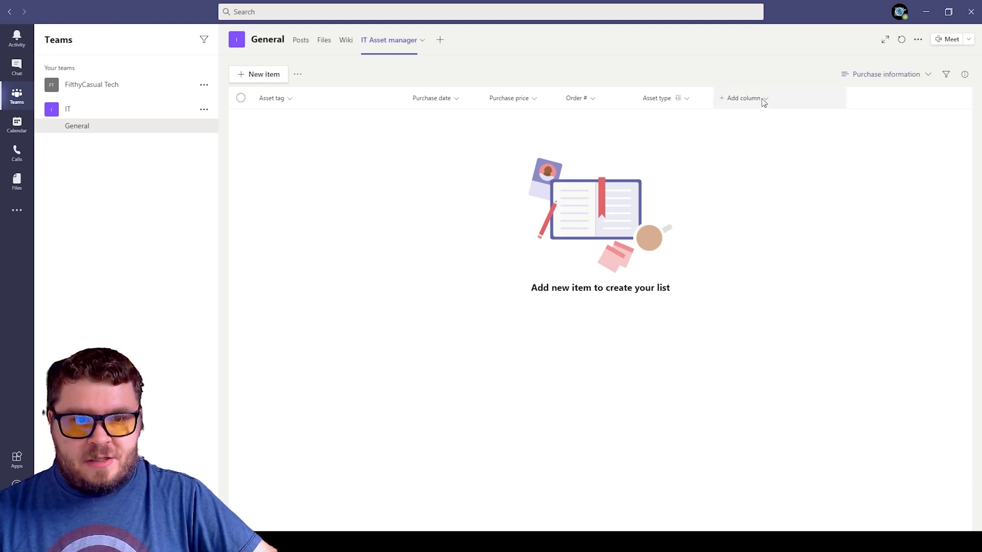
{"action": "left_click", "coordinate": [744, 97]}
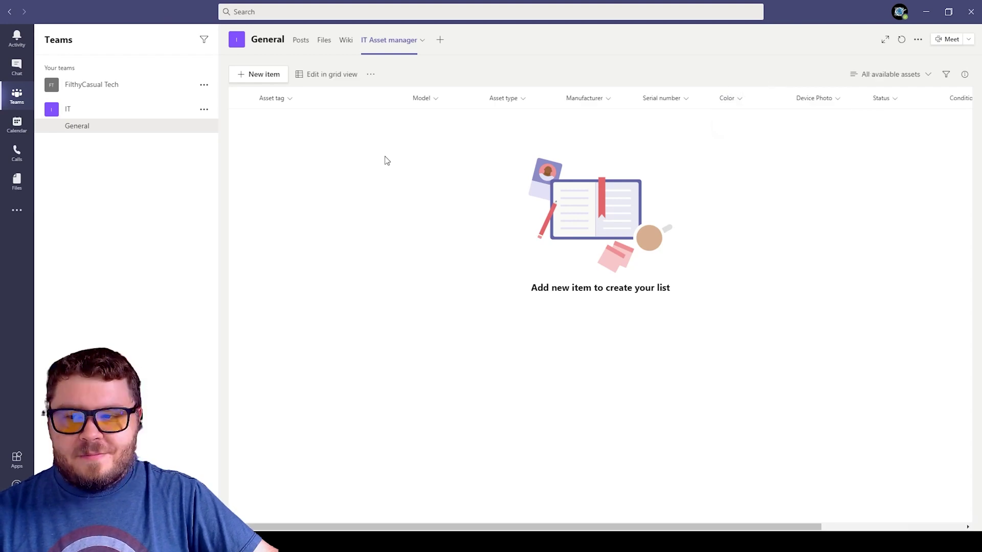
Look at the new item form, then open the IT Asset manager list in SharePoint.
{"action": "left_click", "coordinate": [254, 77]}
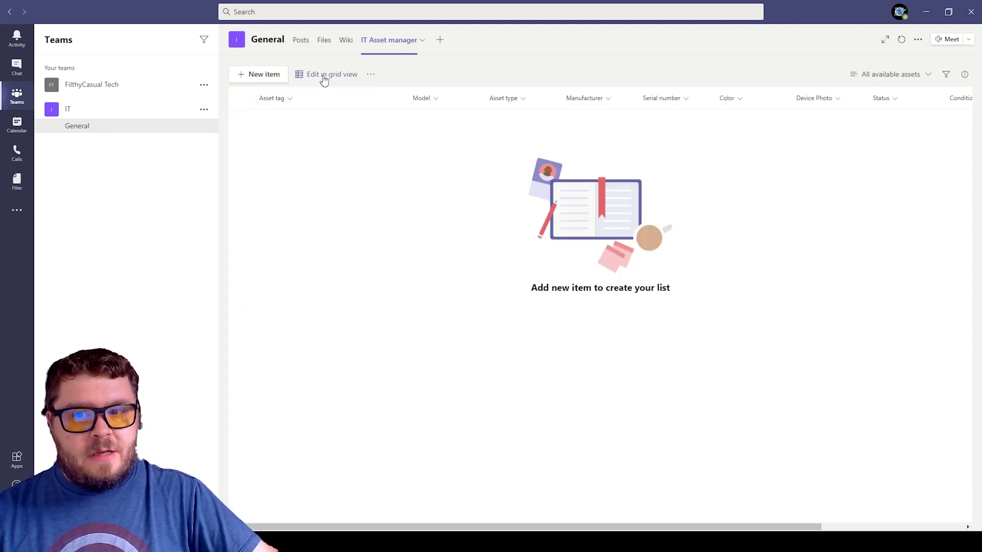
{"action": "left_click", "coordinate": [370, 76]}
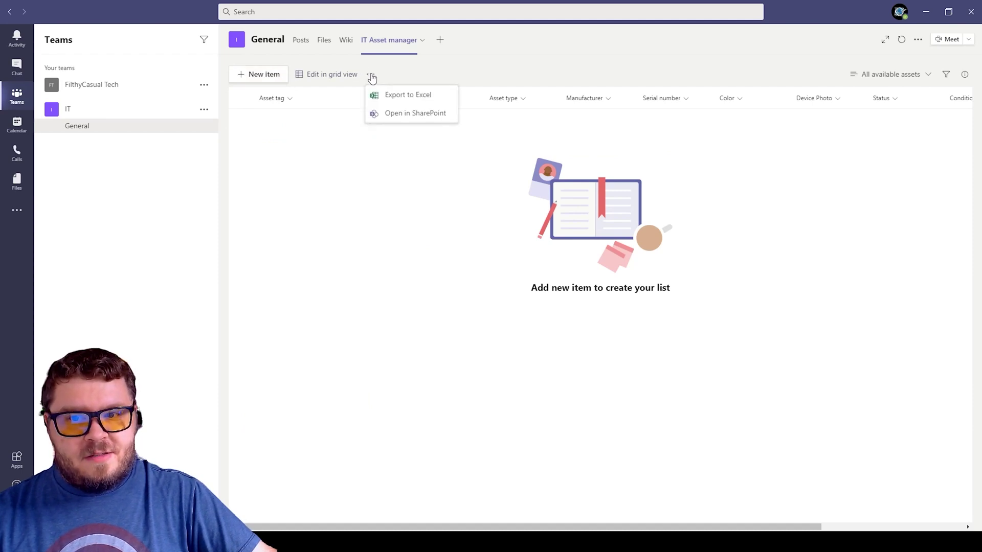
{"action": "left_click", "coordinate": [414, 115]}
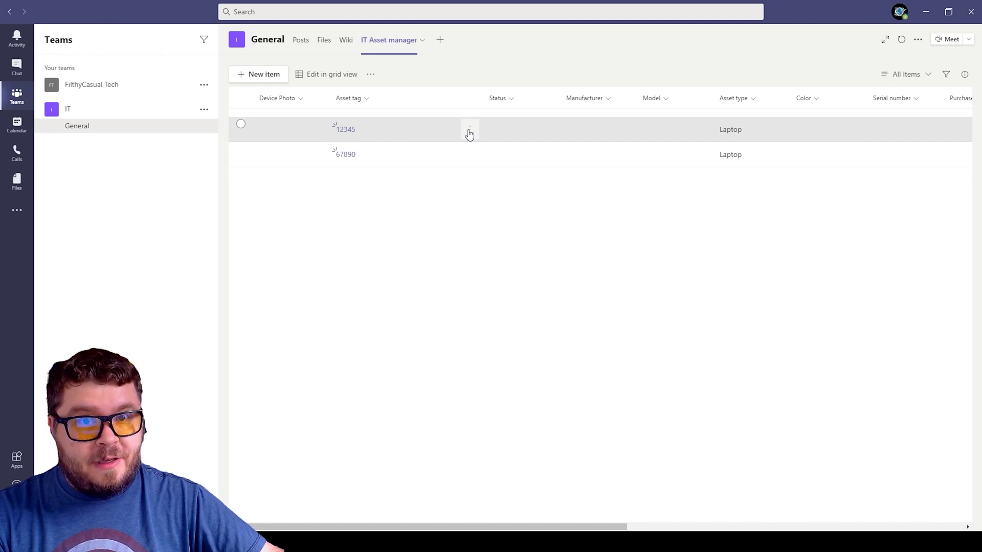
From the access settings of asset 12345, address a sharing link to a team member with the message "Please review".
{"action": "left_click", "coordinate": [241, 124]}
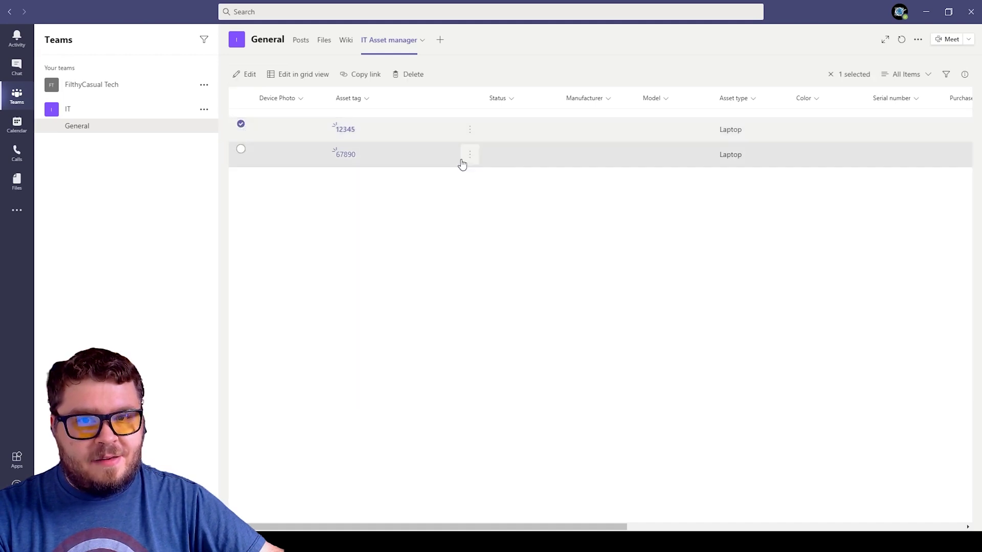
{"action": "left_click", "coordinate": [470, 130]}
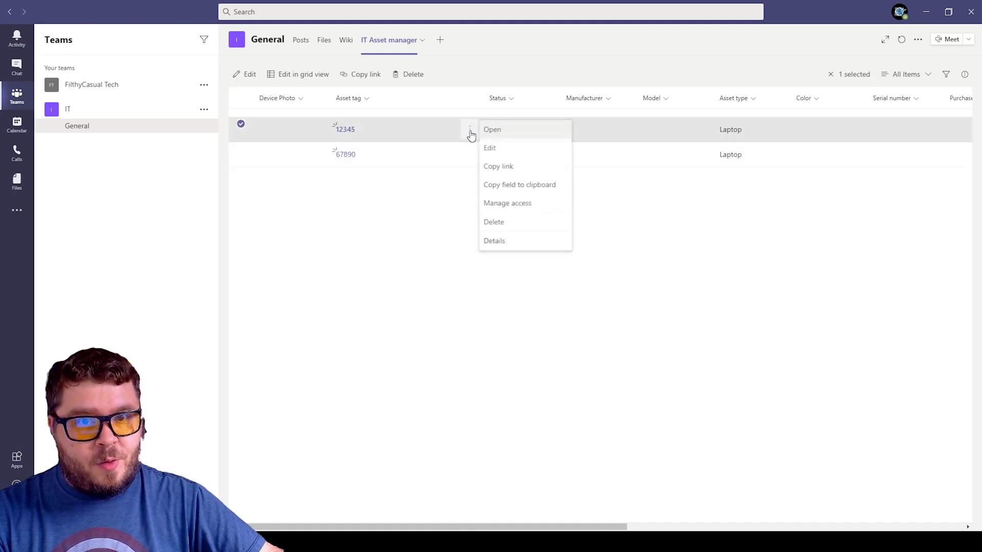
{"action": "left_click", "coordinate": [502, 204]}
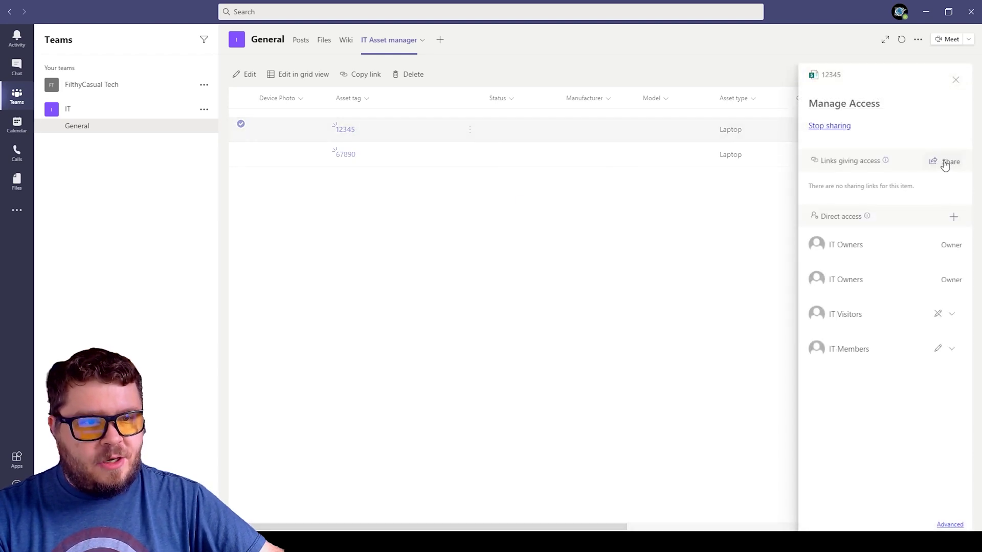
{"action": "left_click", "coordinate": [948, 162]}
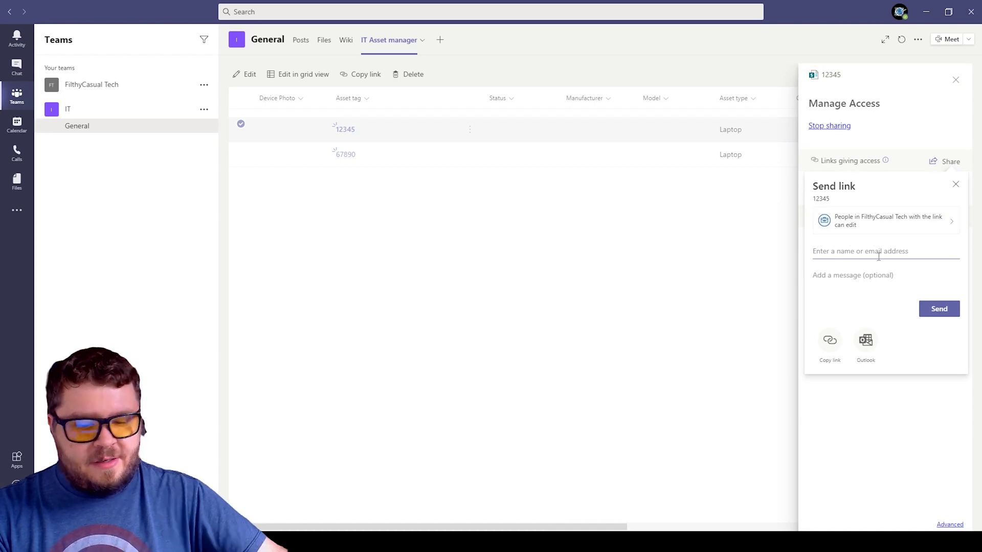
{"action": "type", "text": "siri"}
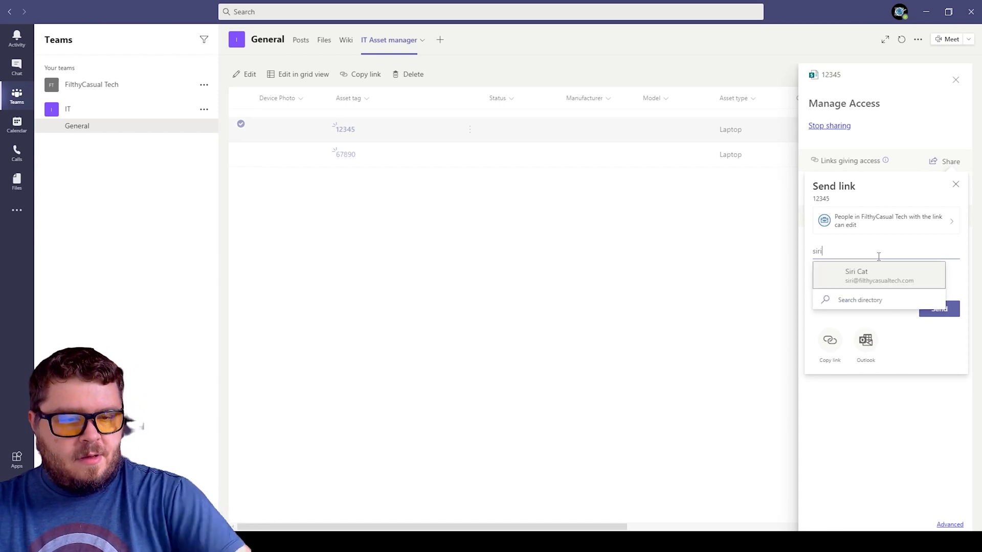
{"action": "left_click", "coordinate": [872, 277]}
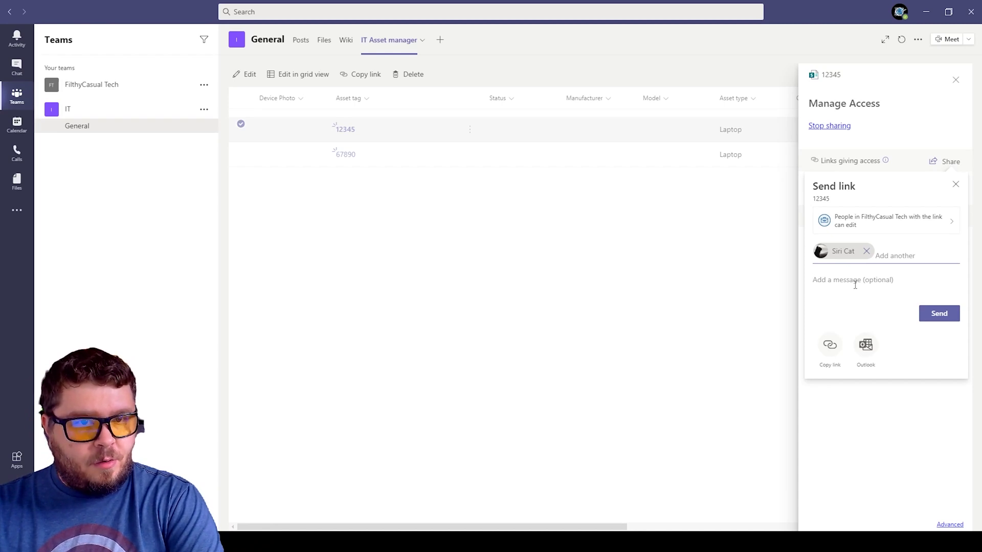
{"action": "type", "text": "Ple"}
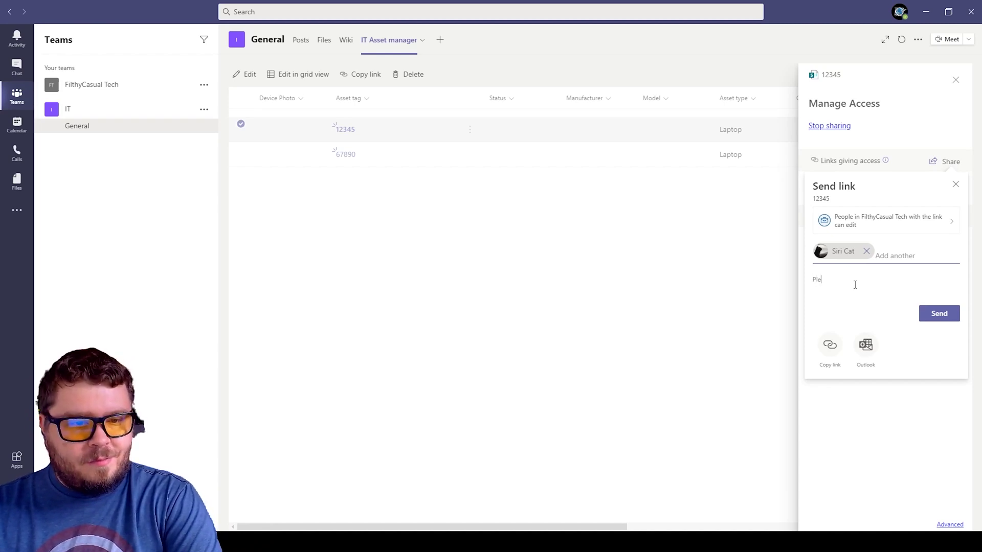
{"action": "type", "text": "ase review"}
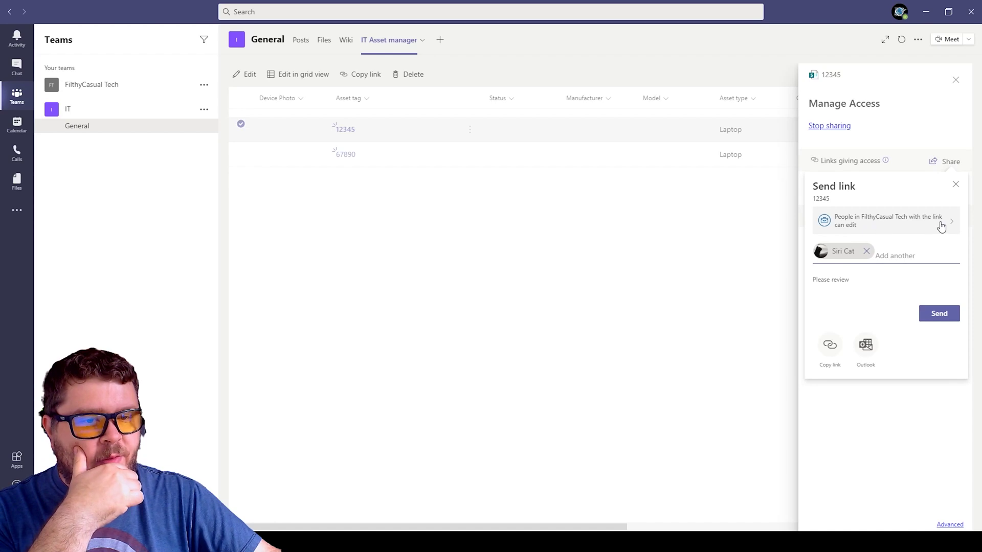
Turn off editing for the sharing link to asset 12345 and send the link.
{"action": "left_click", "coordinate": [903, 224]}
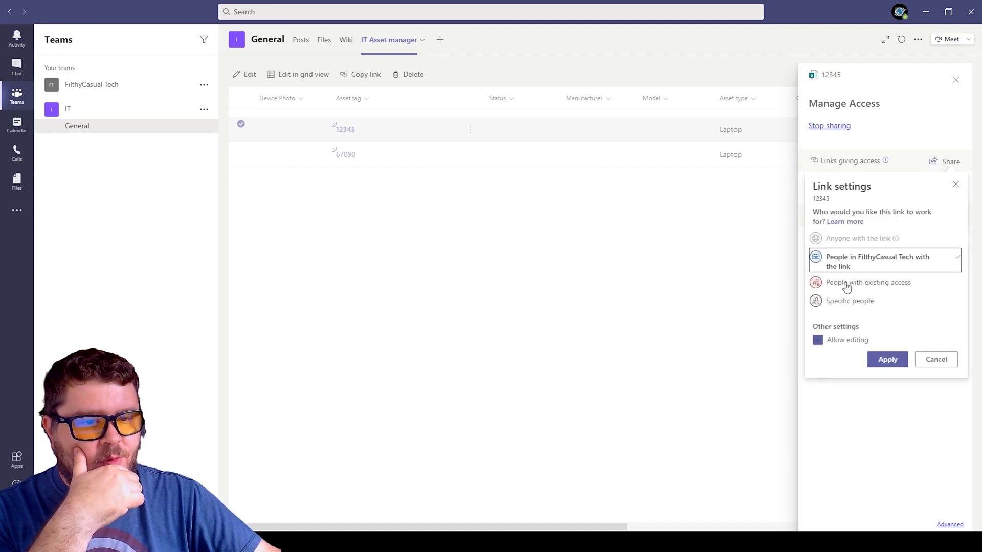
{"action": "left_click", "coordinate": [817, 340]}
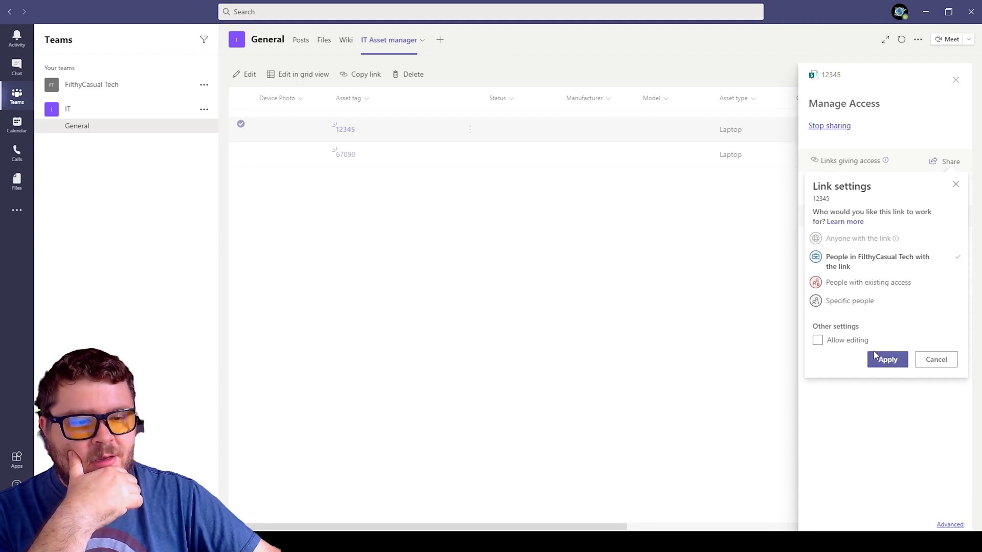
{"action": "left_click", "coordinate": [886, 359]}
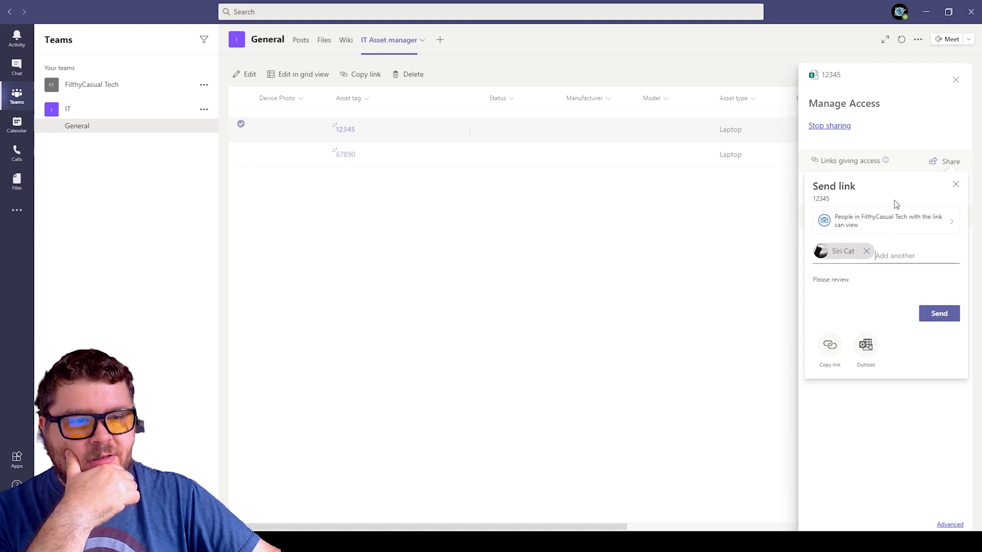
{"action": "left_click", "coordinate": [940, 317]}
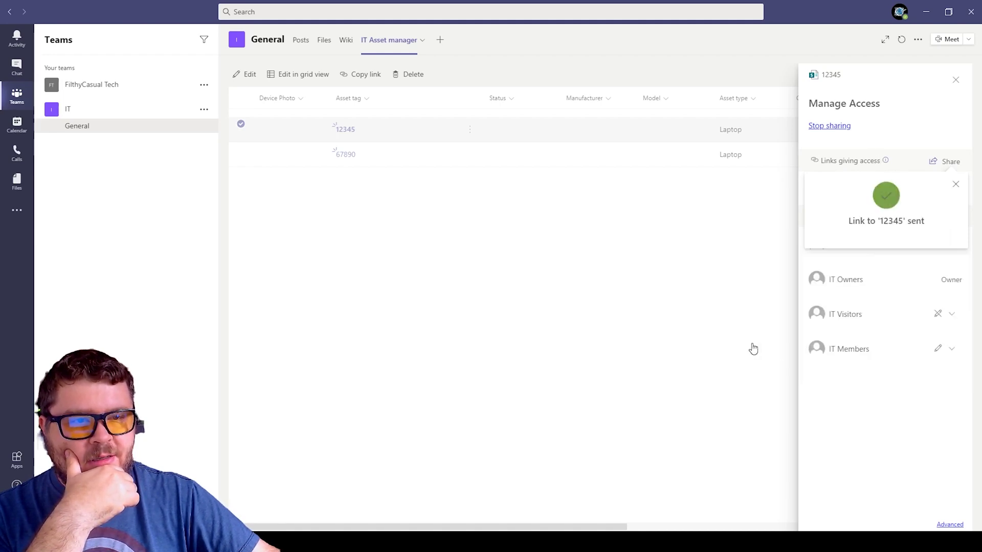
Dismiss the link-sent confirmation and close the access settings of asset 12345.
{"action": "left_click", "coordinate": [956, 187]}
{"action": "left_click", "coordinate": [955, 80]}
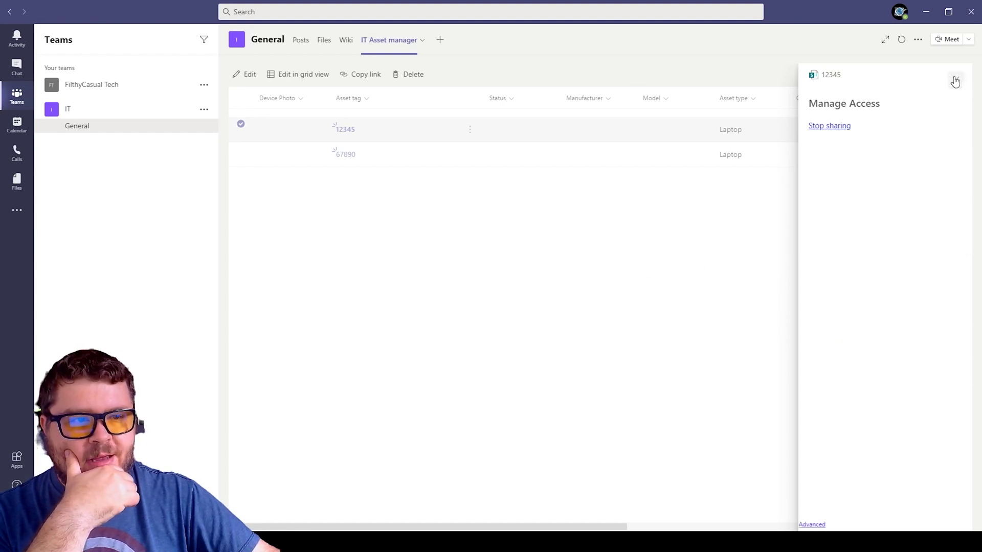
{"action": "left_click", "coordinate": [955, 81]}
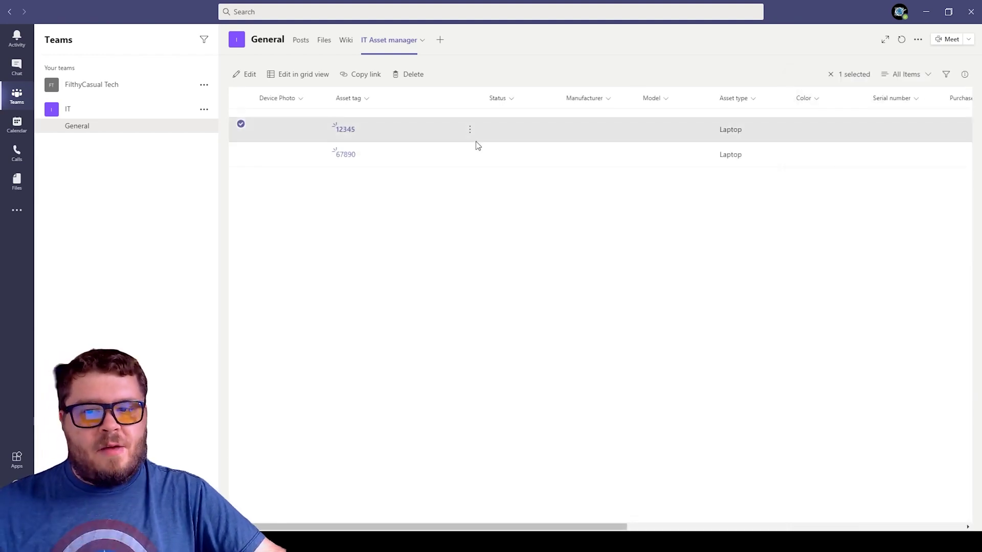
Reopen the access settings of asset 12345 and look at the settings of its sharing link.
{"action": "left_click", "coordinate": [474, 132]}
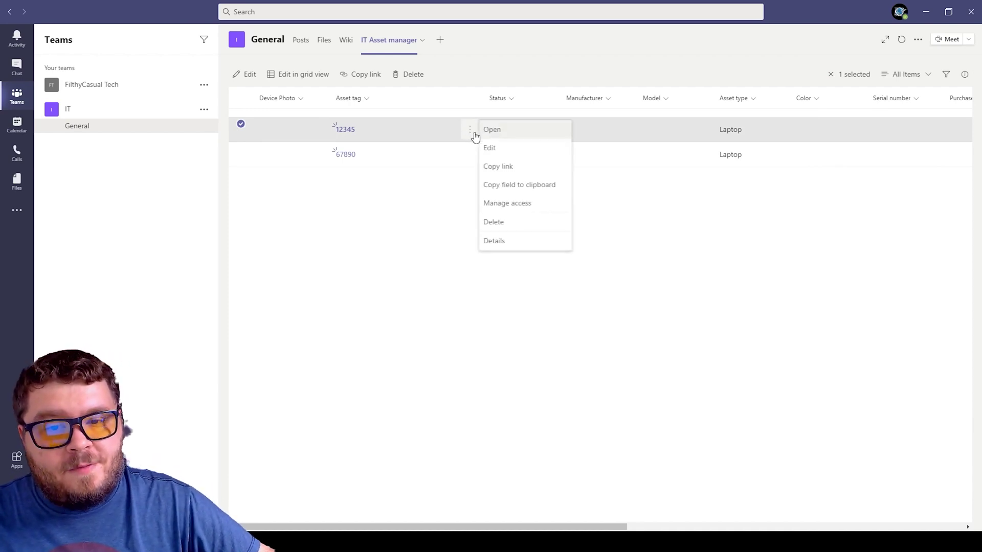
{"action": "left_click", "coordinate": [415, 256]}
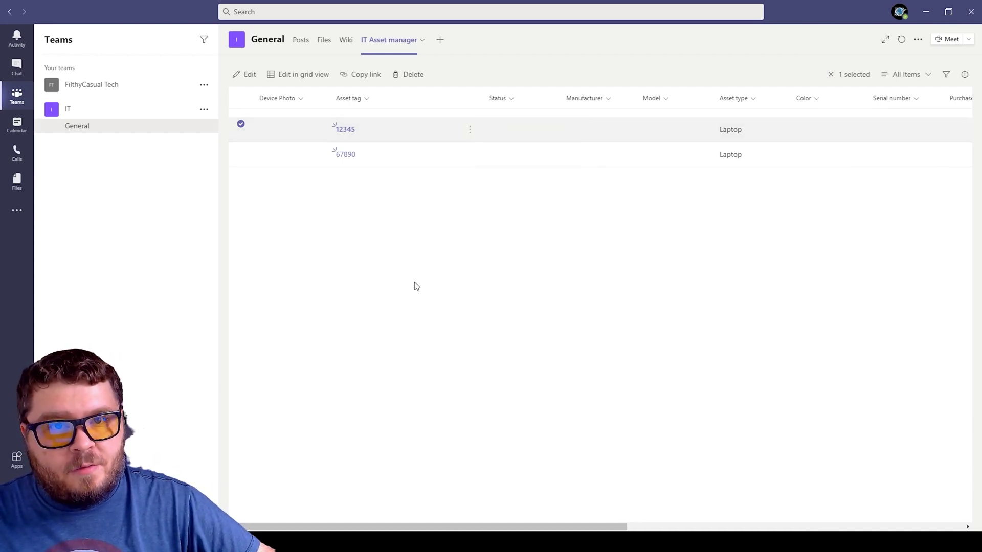
{"action": "left_click", "coordinate": [469, 134]}
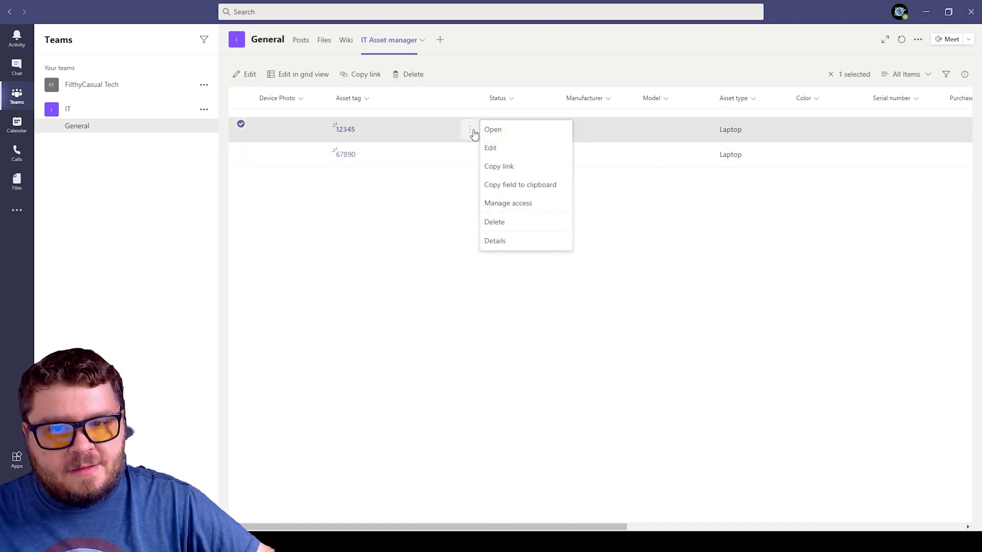
{"action": "left_click", "coordinate": [505, 205]}
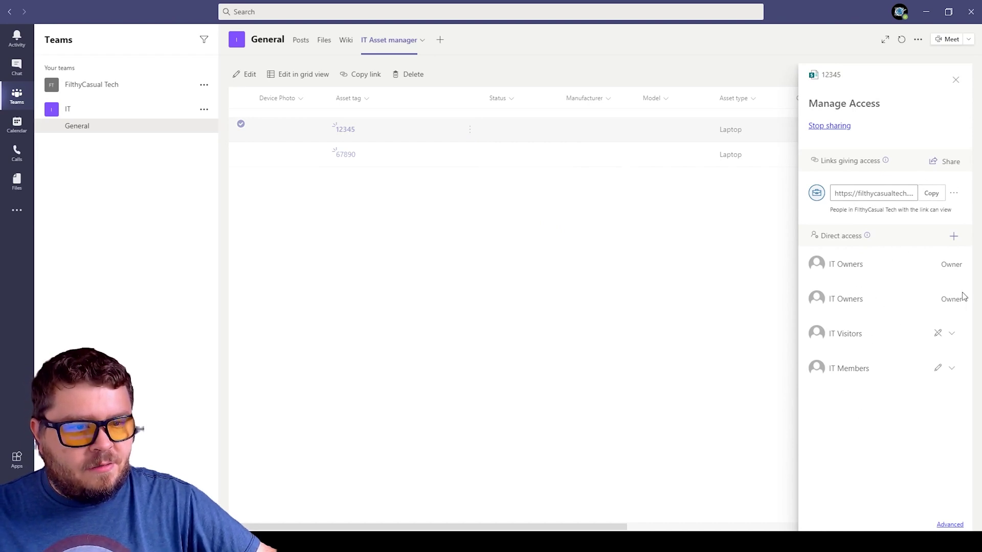
{"action": "left_click", "coordinate": [953, 193]}
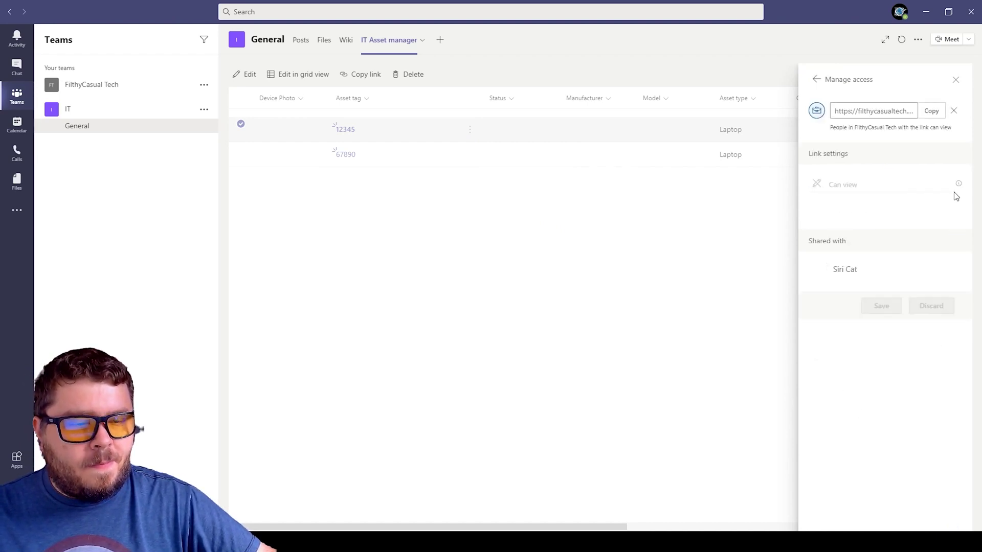